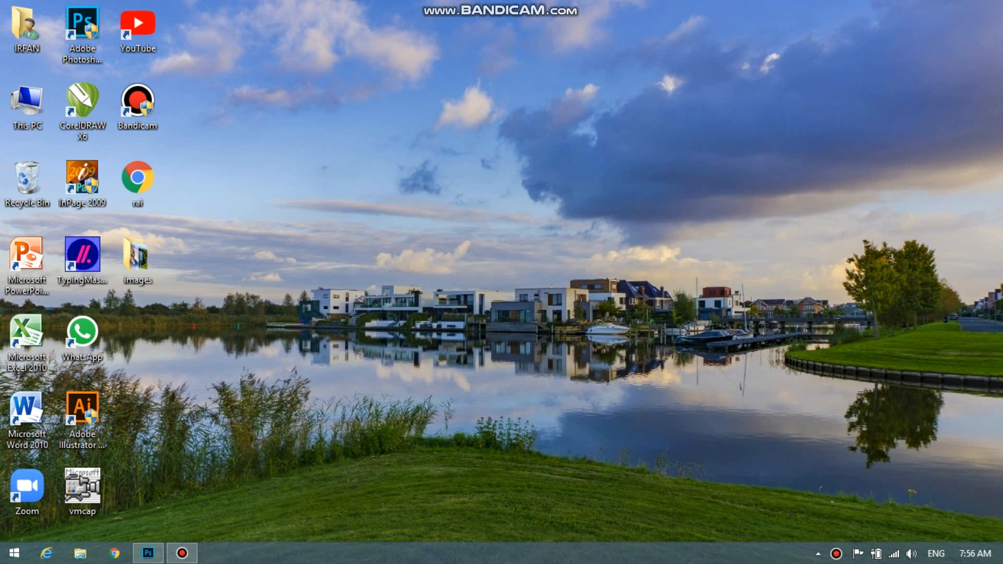
Switch to Photoshop and begin setting up a new document.
click(148, 553)
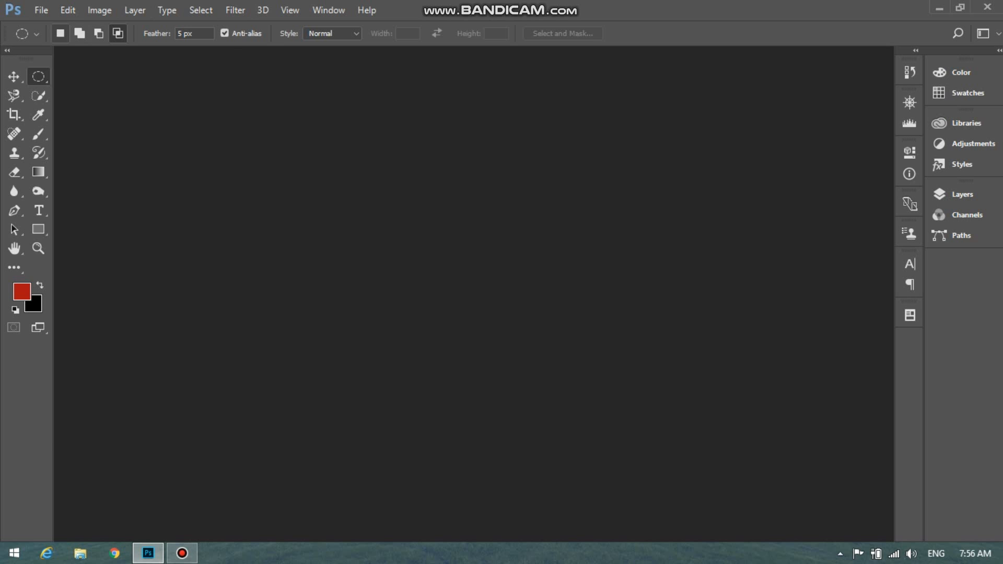
click(41, 10)
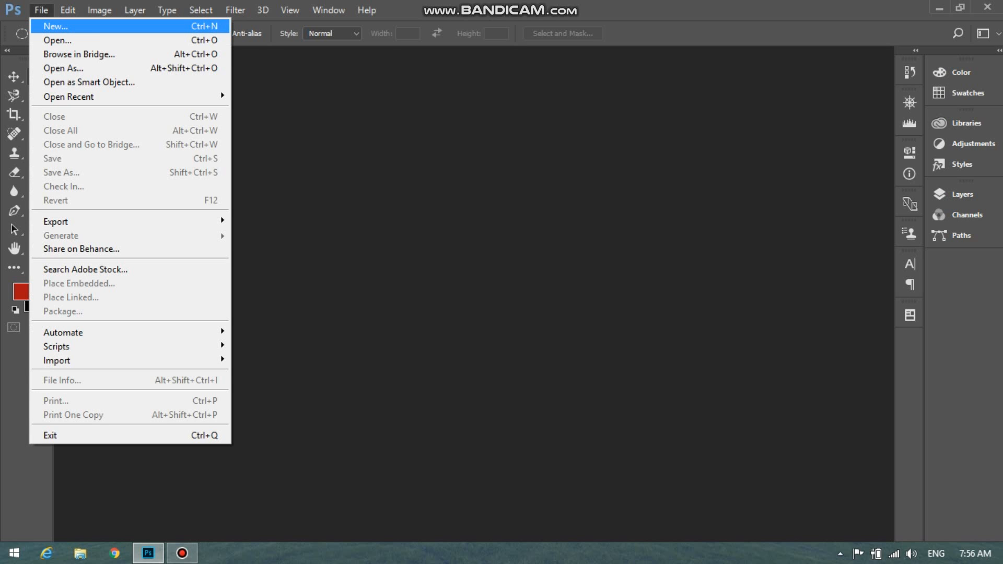
click(77, 27)
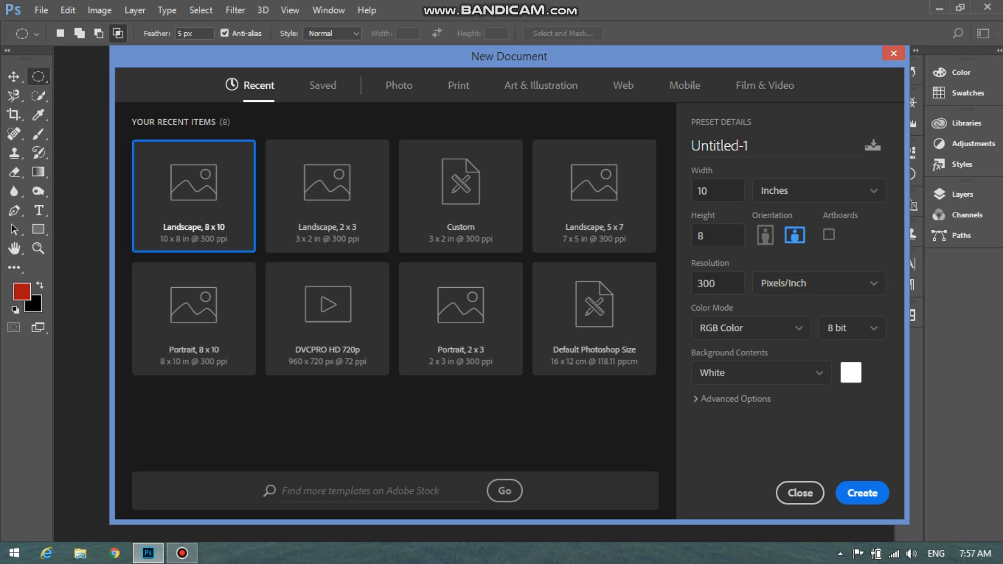
Look through the Saved, Photo, Print, Web and Mobile preset categories for new documents.
click(322, 86)
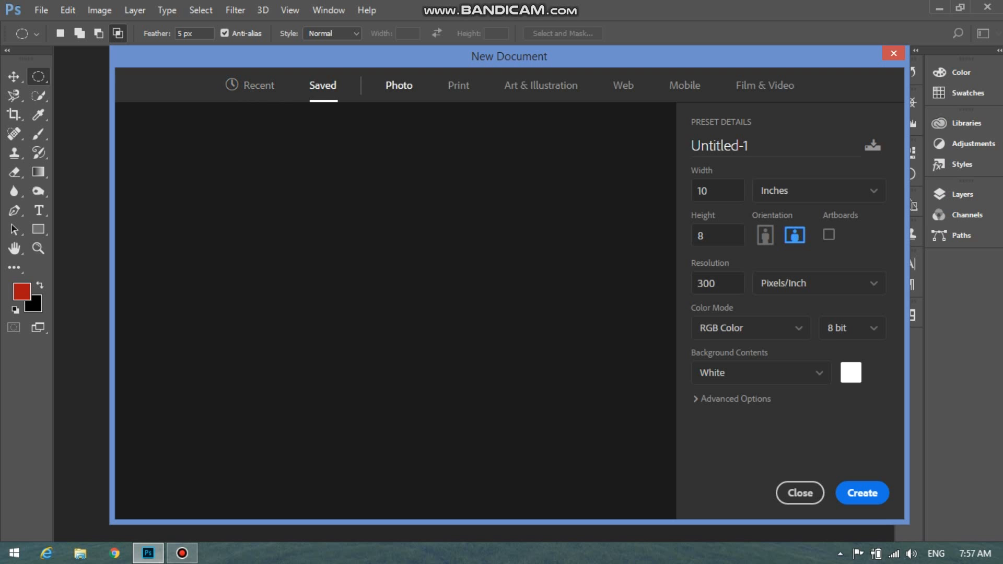
click(399, 85)
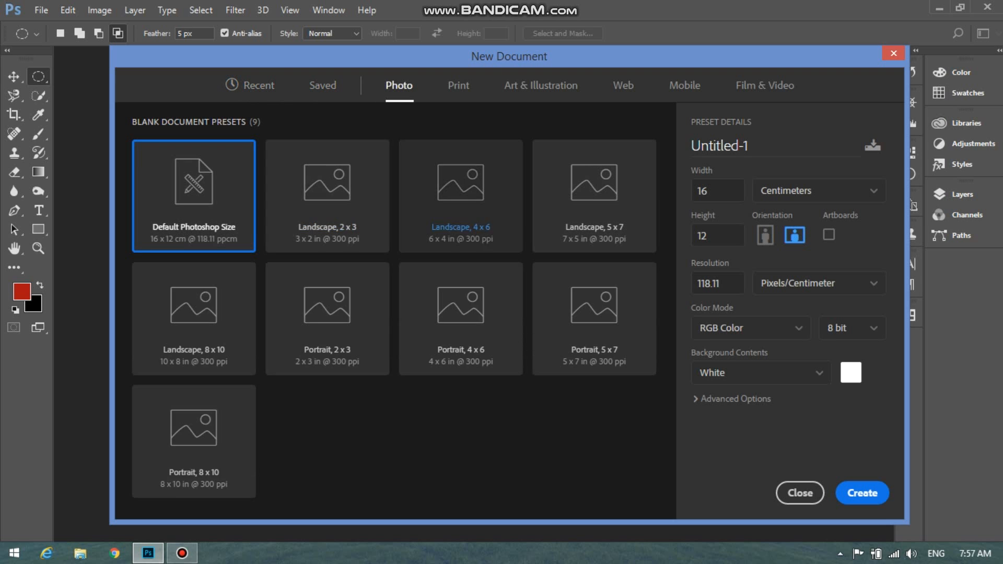
click(458, 85)
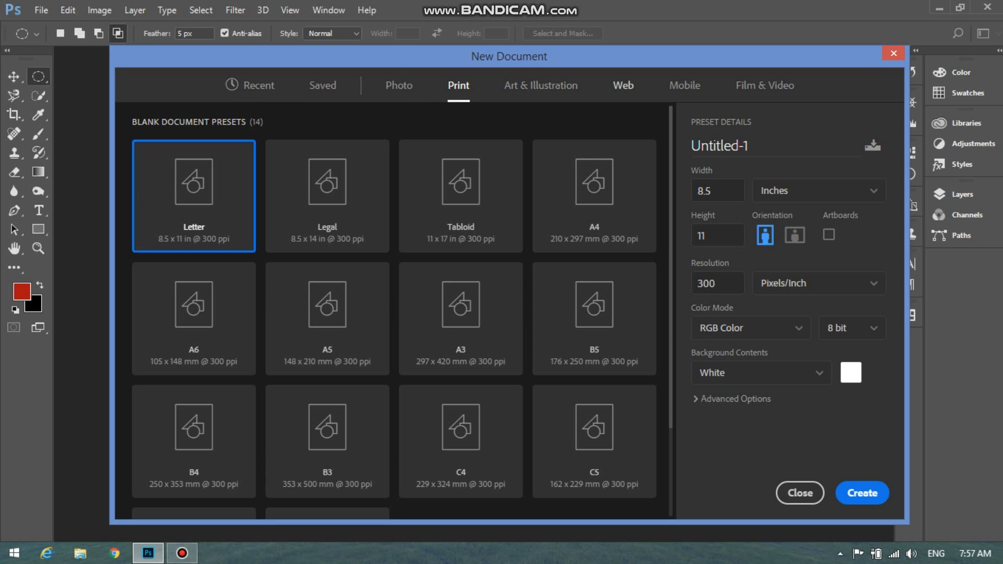
click(624, 85)
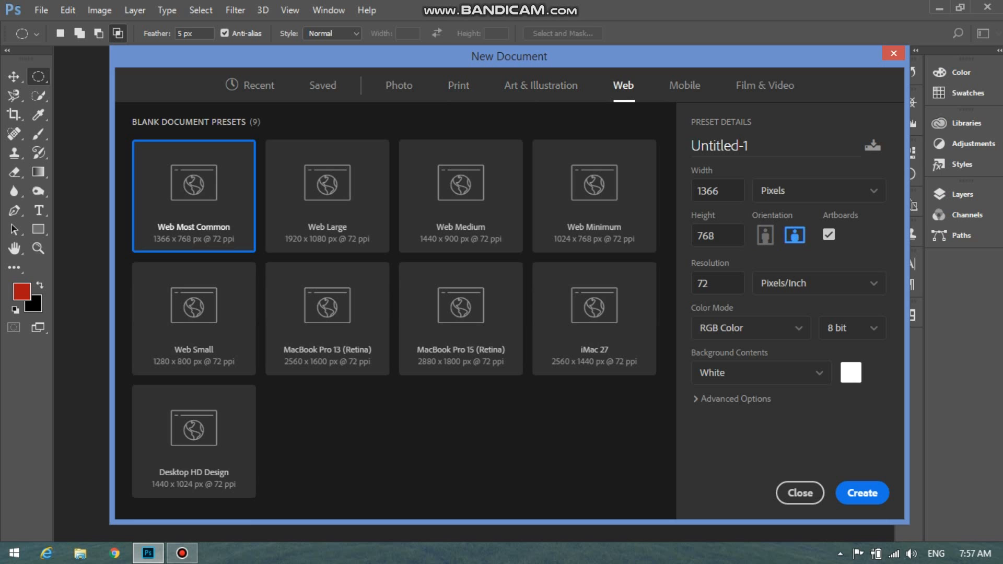
click(685, 85)
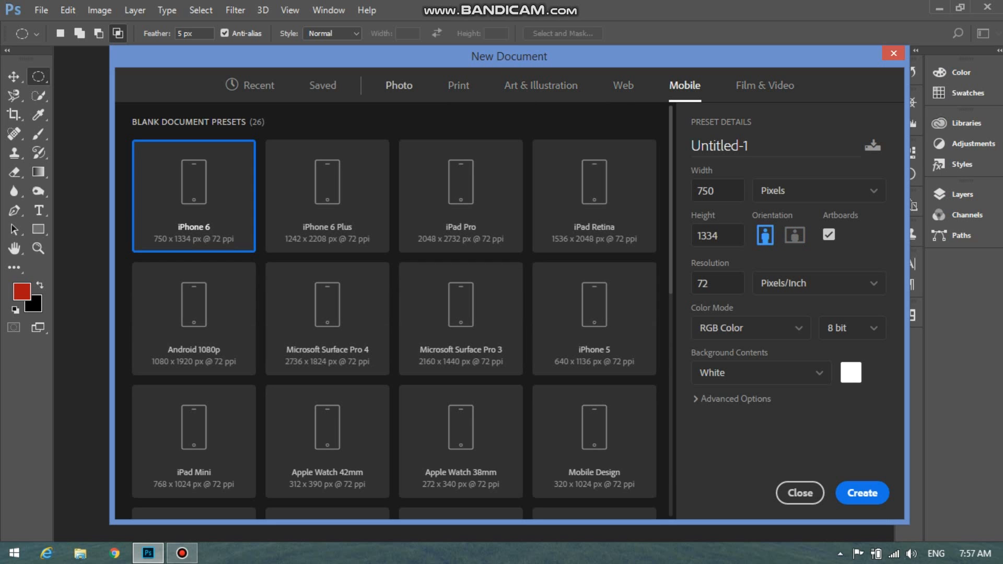
Create a new document in inches from the Landscape, 2 x 3 photo preset.
click(398, 86)
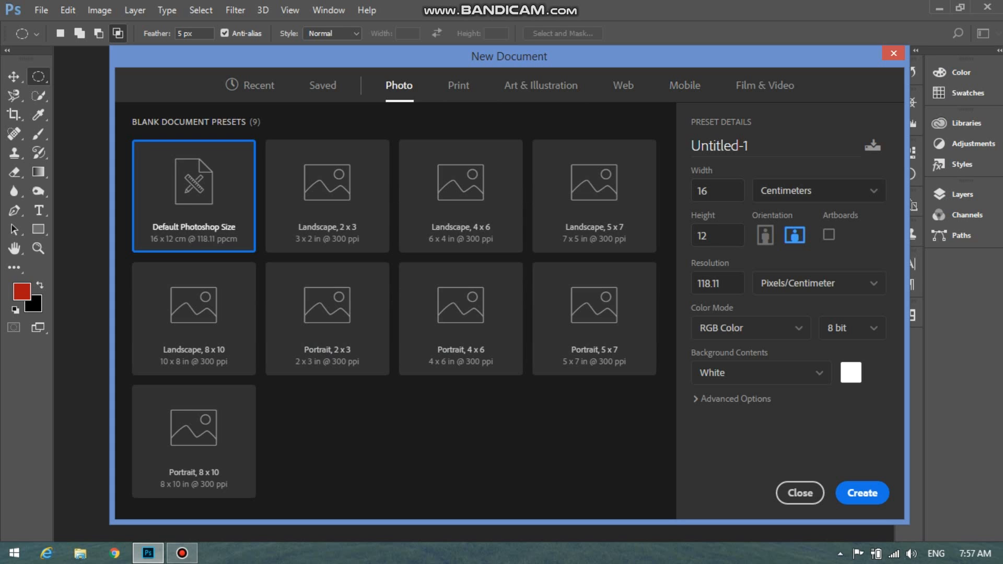
click(818, 190)
click(774, 240)
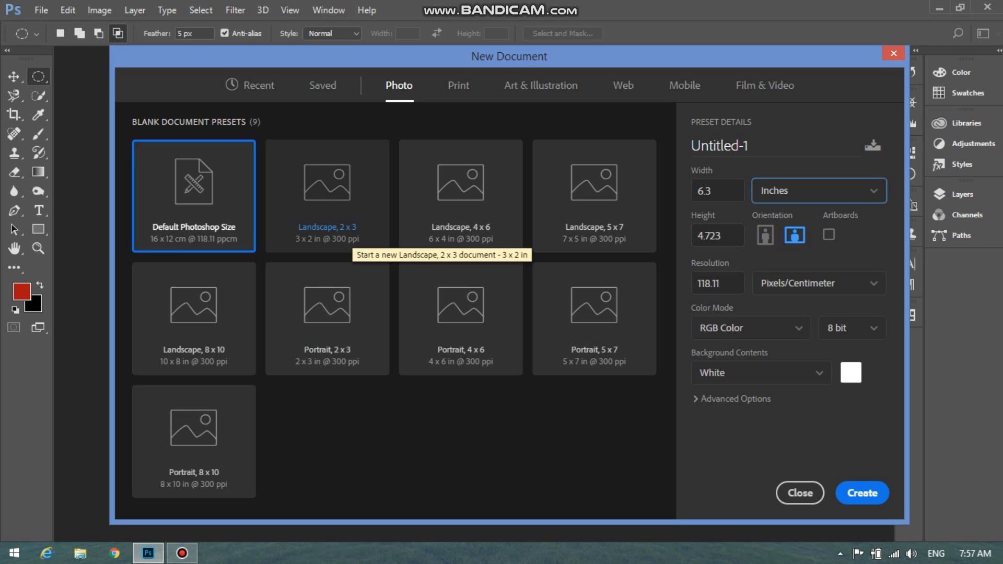
click(349, 242)
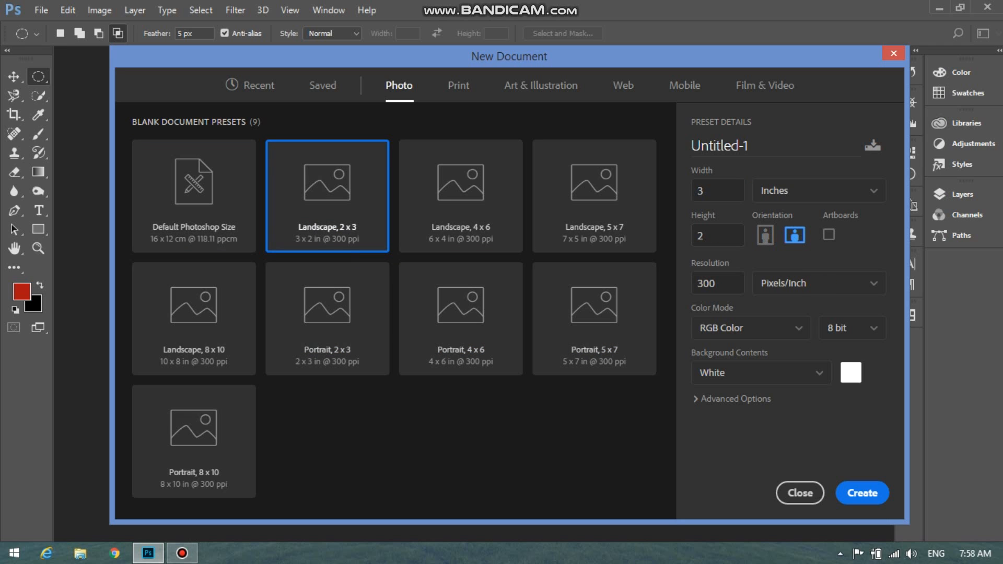
click(862, 493)
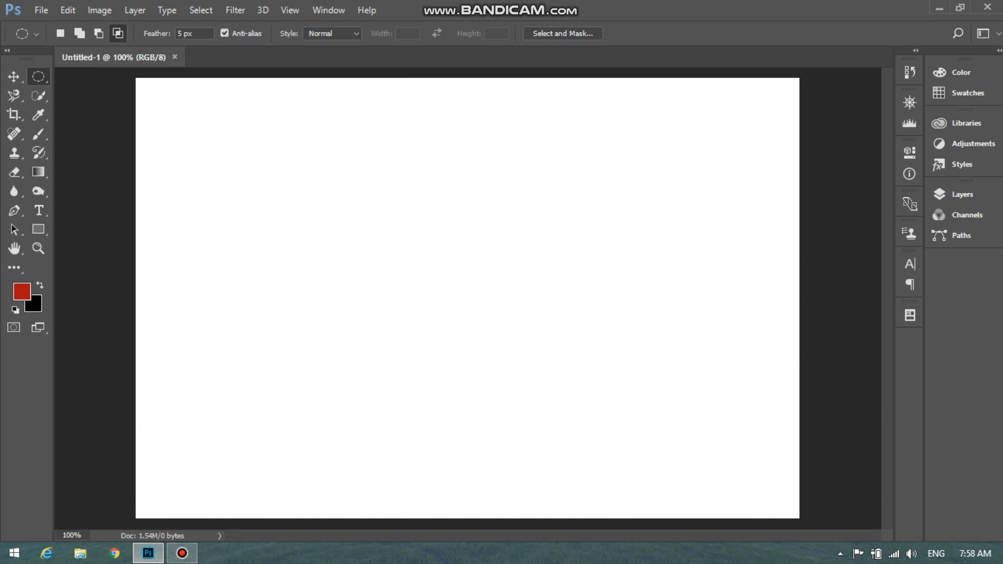
Draw a rectangular selection in the upper-left part of the canvas with the Rectangular Marquee tool.
key(v)
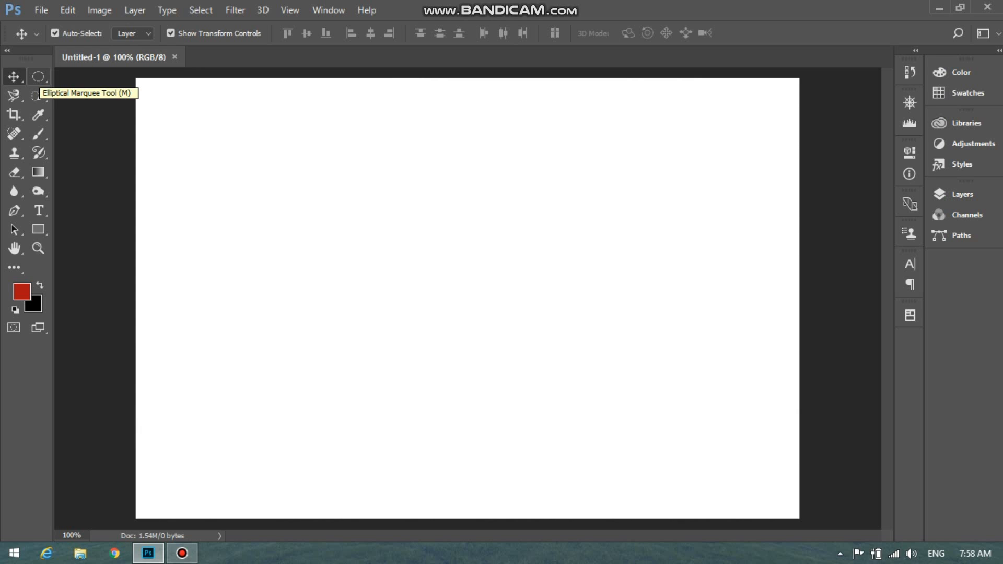
click(38, 76)
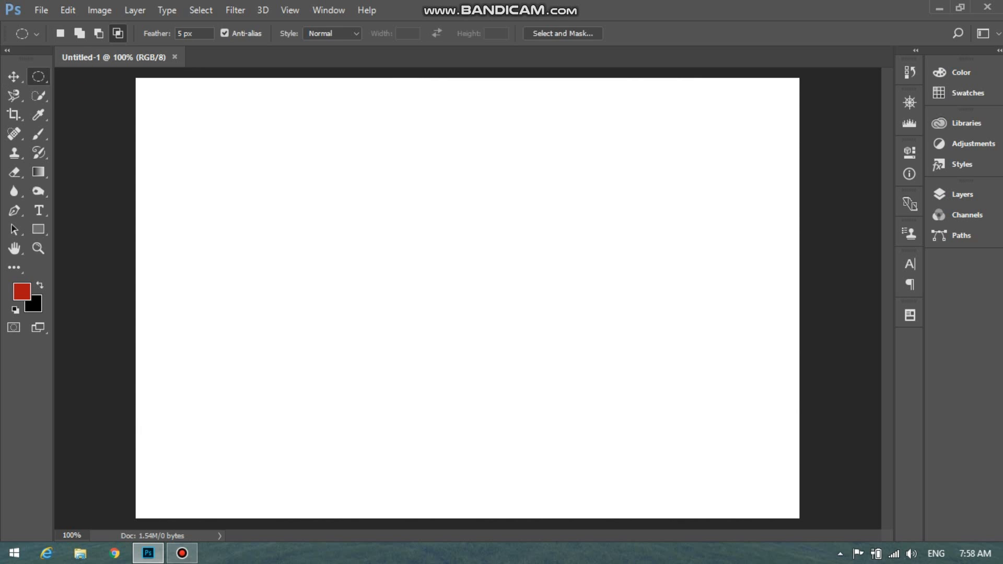
right_click(38, 76)
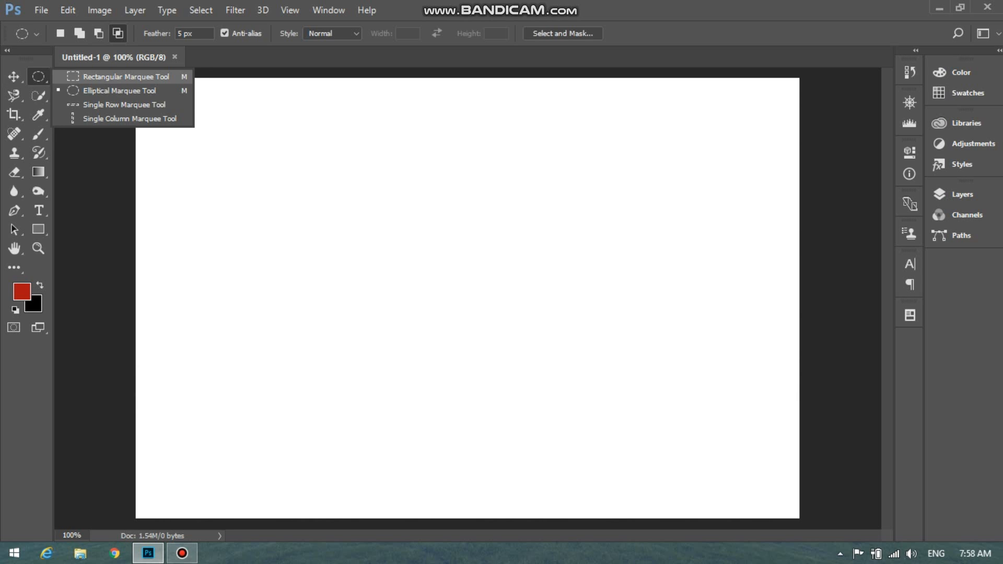
click(125, 77)
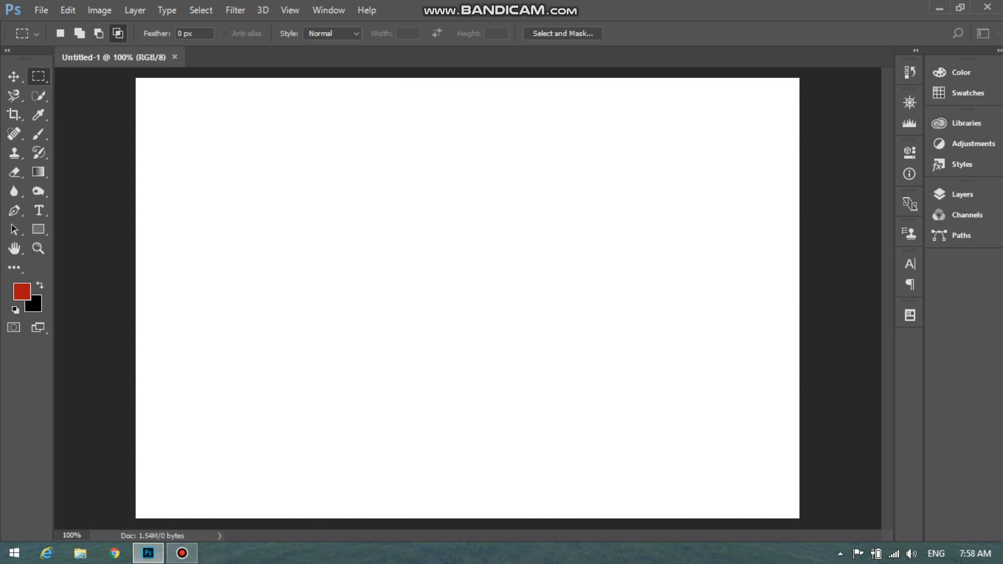
drag(203, 141, 391, 265)
Fill the selection with the black background color, and refill it with the red foreground color.
key(alt+BackSpace)
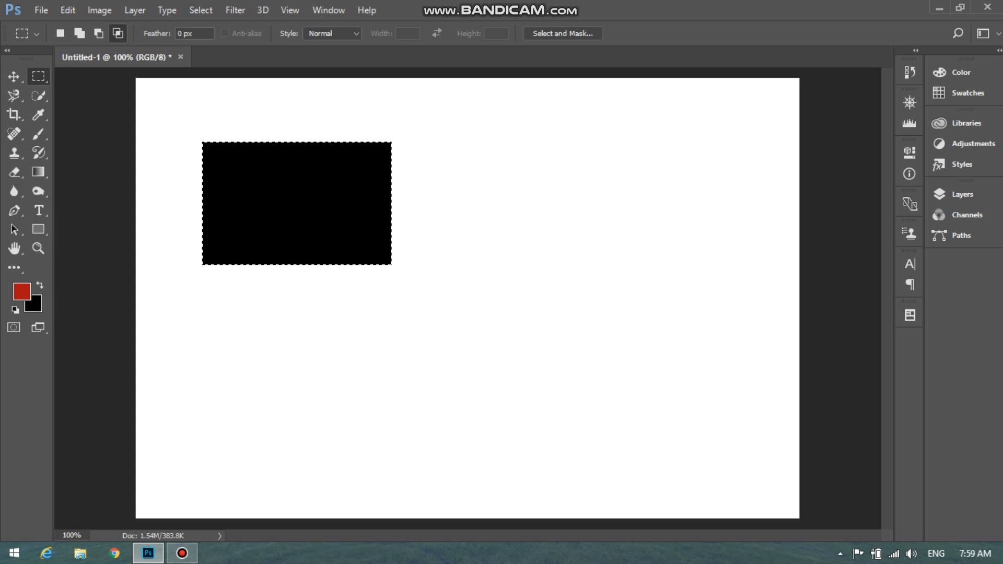
key(alt)
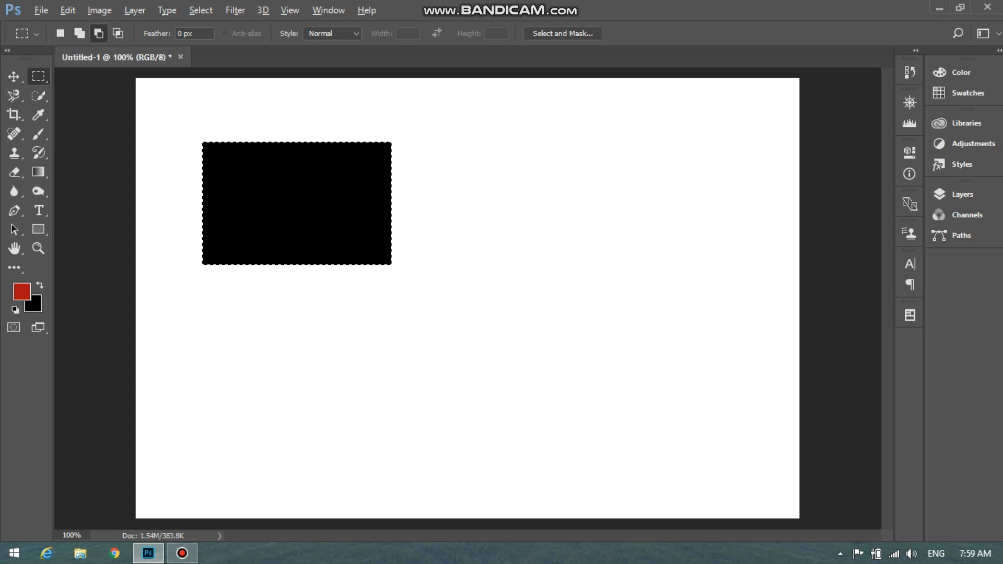
key(alt+BackSpace)
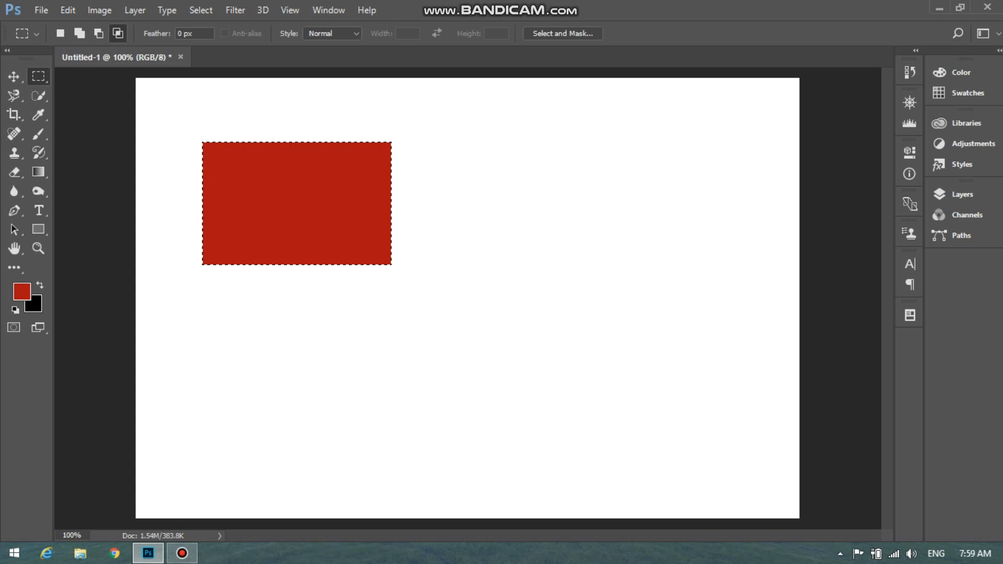
Select a smaller rectangular area to the right of the red rectangle and fill it with the black background color.
drag(432, 184, 580, 292)
drag(491, 261, 571, 283)
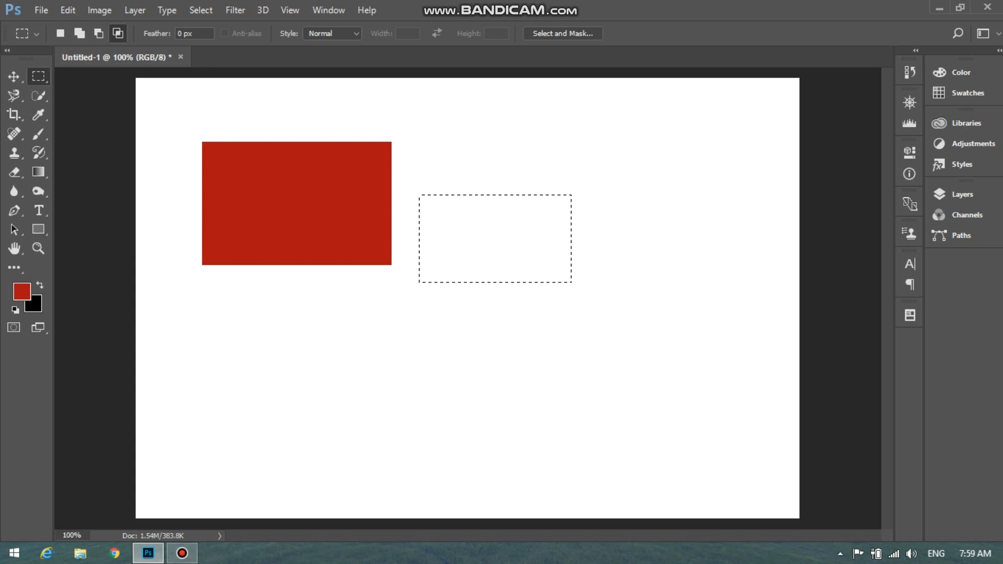
key(ctrl+BackSpace)
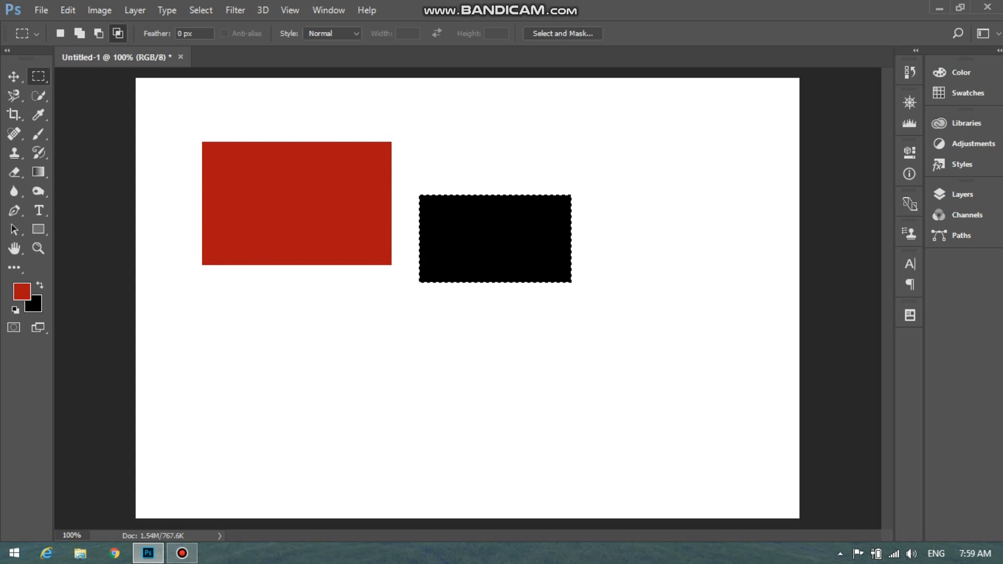
Shift a copy of the black rectangle left so it overlaps the red rectangle, and rotate it 0.60°.
click(14, 76)
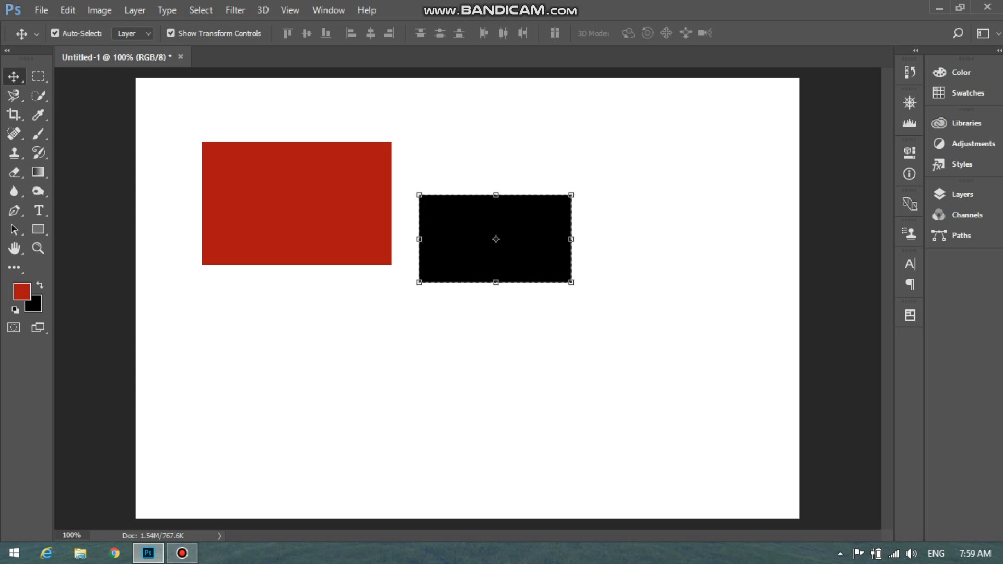
drag(496, 239, 367, 230)
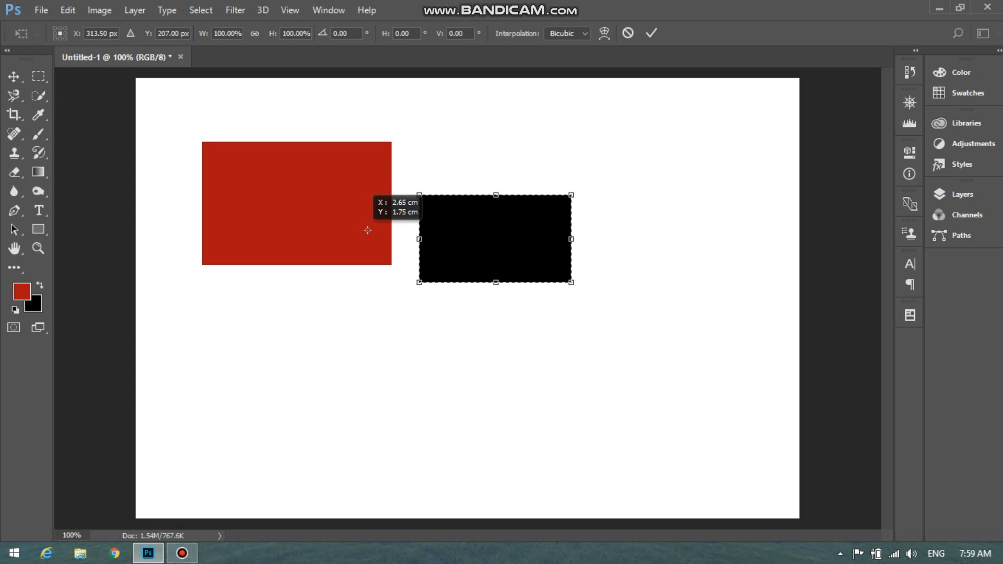
drag(491, 219, 369, 214)
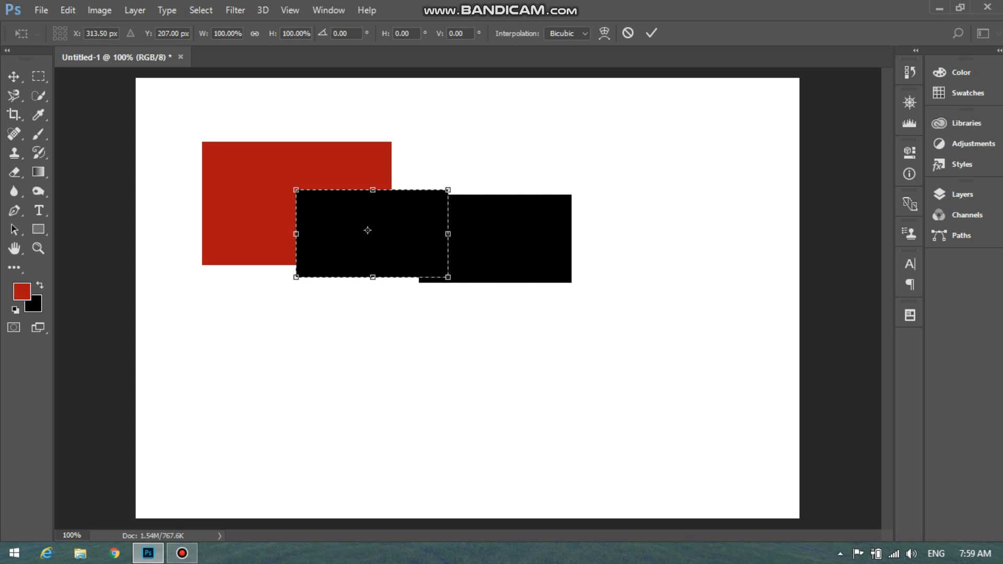
drag(558, 236, 558, 238)
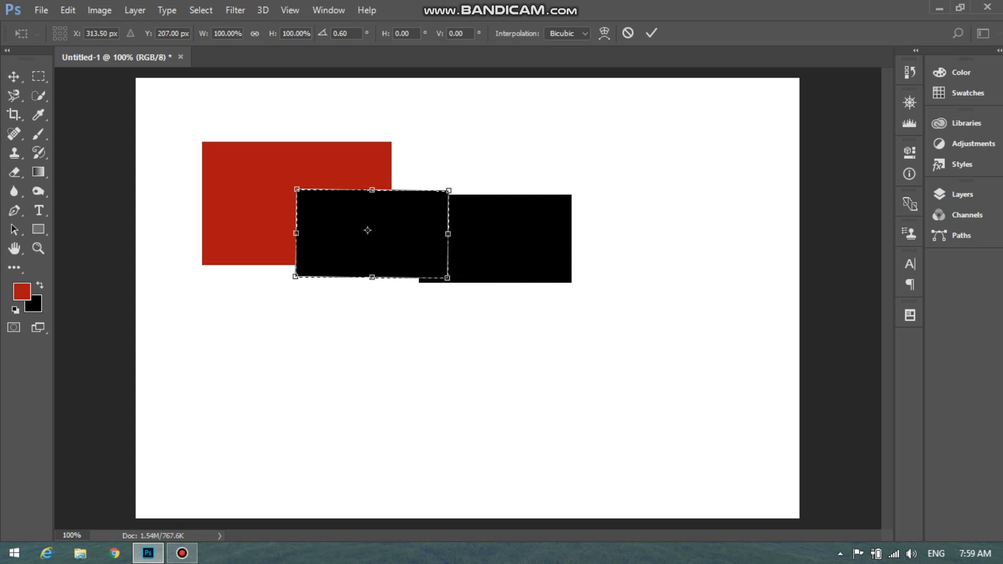
Apply the transformation and move the copied black rectangle over the lower part of the red rectangle.
click(14, 77)
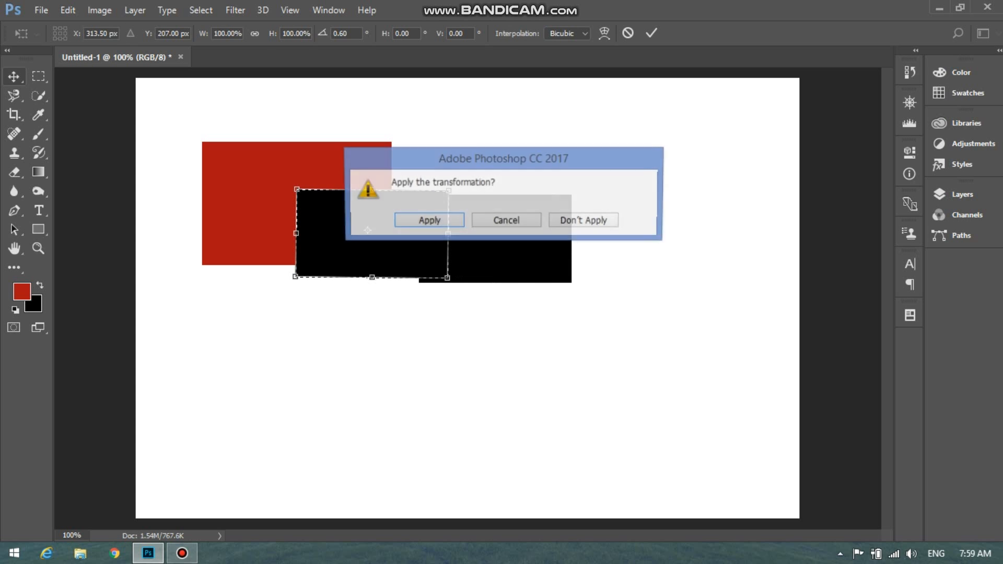
click(506, 220)
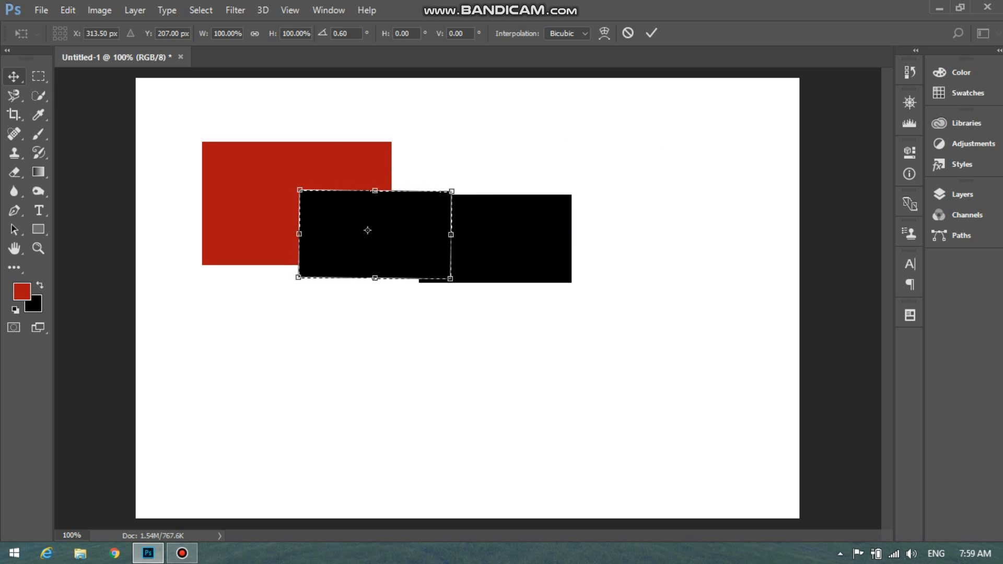
click(14, 77)
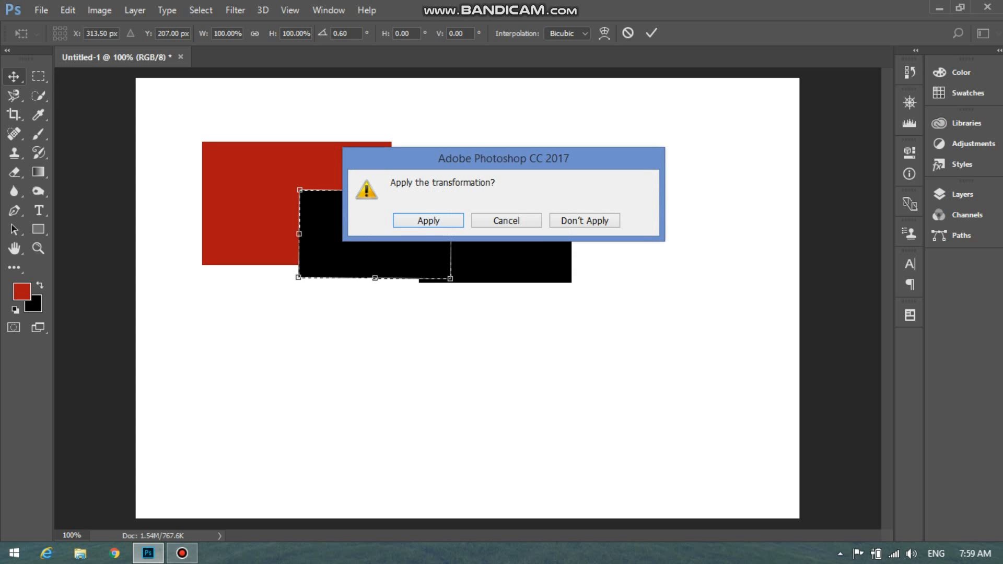
click(429, 221)
drag(374, 233, 296, 253)
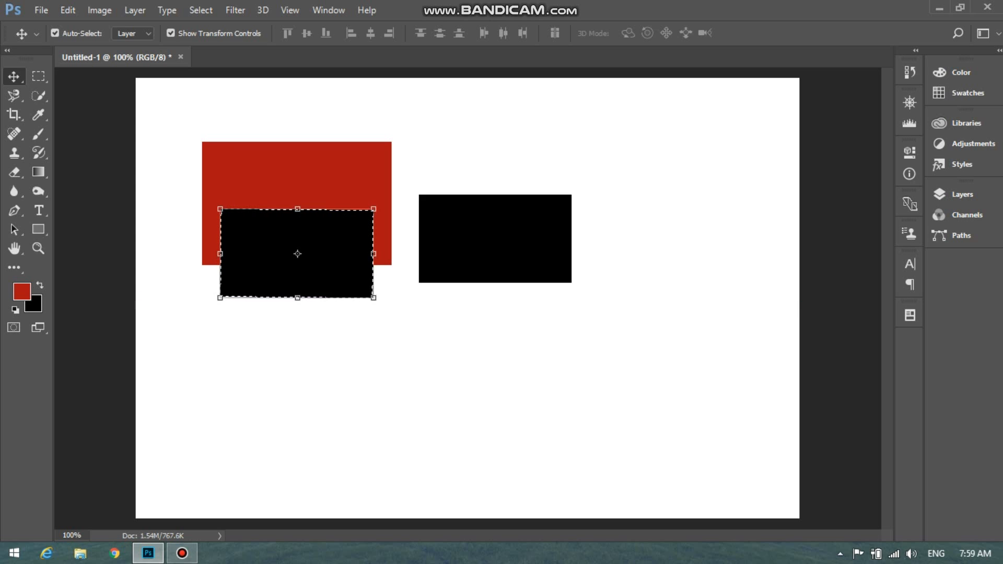
Fill the selected black rectangle with Content-Aware at Normal mode and 100% opacity, with Color Adaptation on.
key(m)
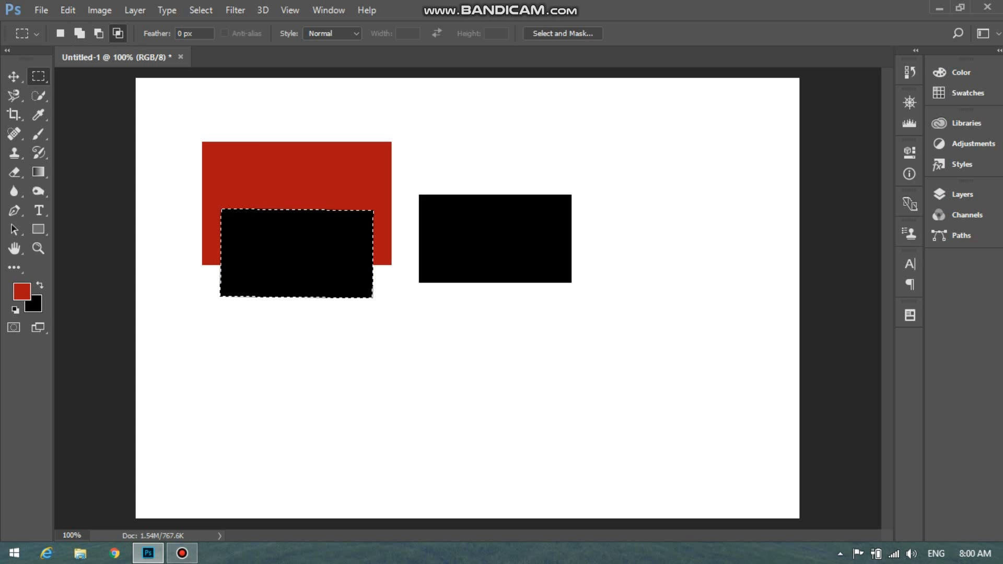
key(shift+F5)
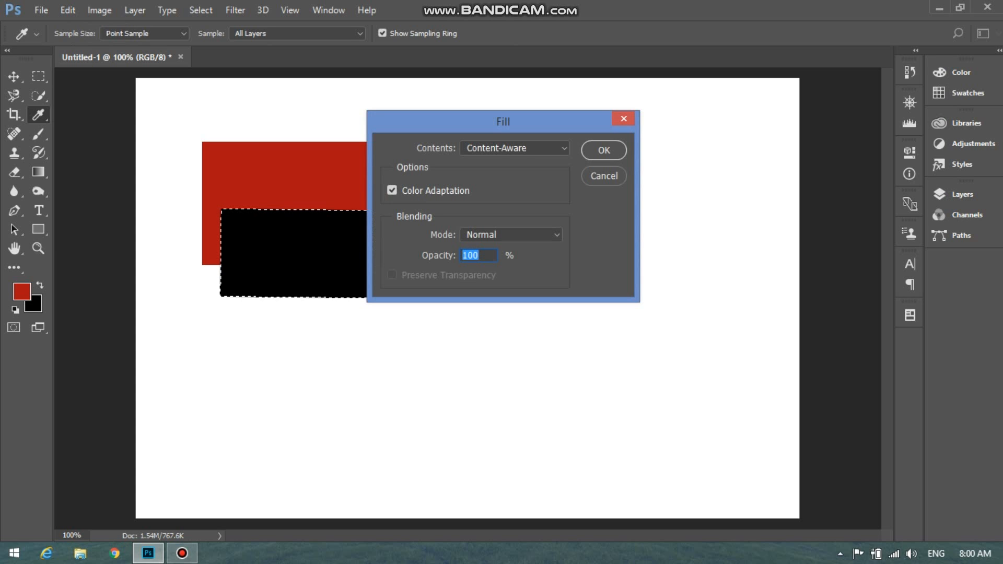
key(Return)
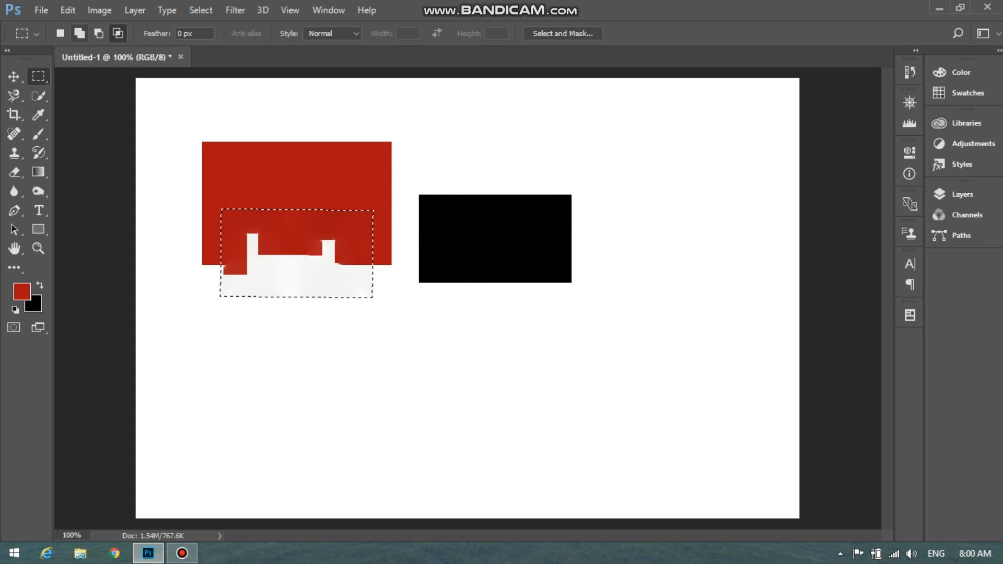
Use Add to Selection to extend the selection with several overlapping rectangles across the red and black shapes.
click(80, 33)
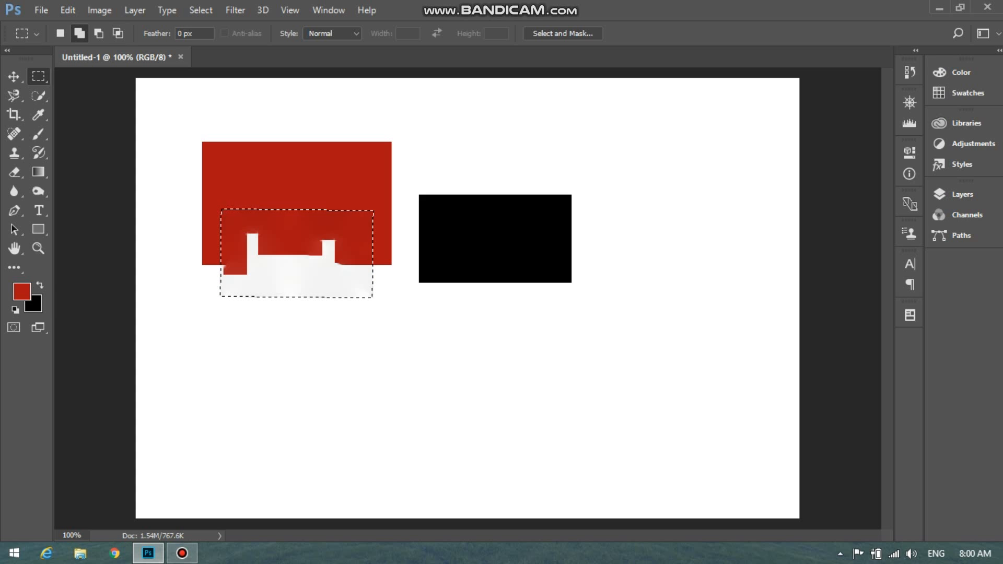
drag(342, 153, 443, 238)
drag(368, 231, 451, 281)
drag(376, 281, 427, 307)
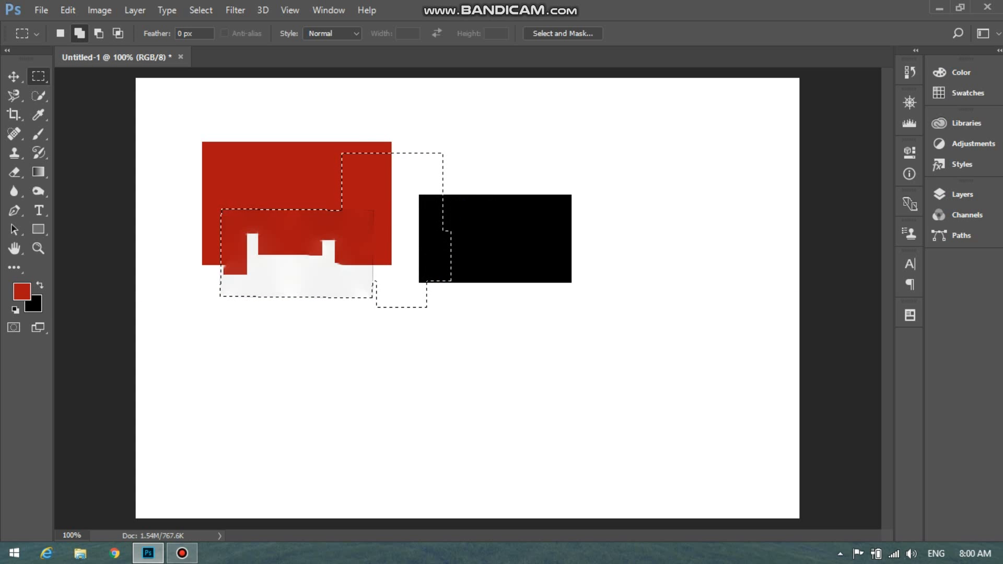
drag(443, 153, 492, 201)
drag(462, 148, 560, 211)
drag(432, 190, 510, 284)
drag(358, 268, 453, 337)
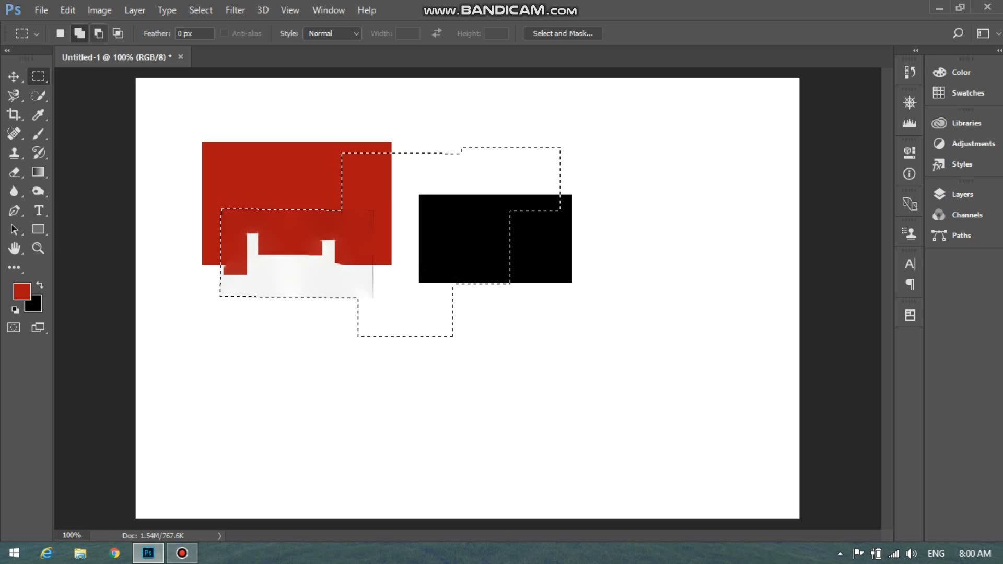
Use Subtract from Selection to remove the area covering the black rectangle, and fill the remaining selection with the red foreground color.
click(98, 34)
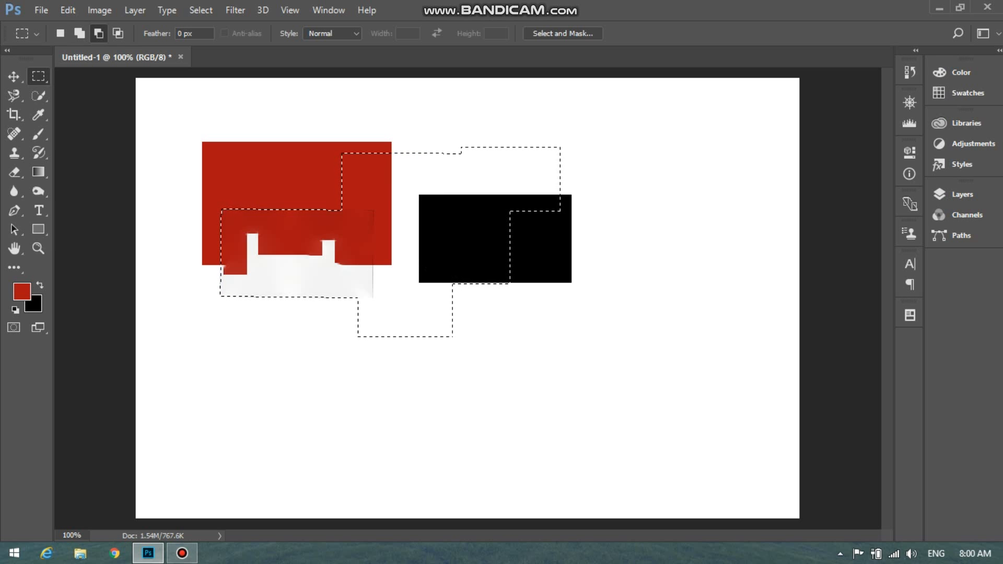
drag(530, 128, 539, 138)
drag(418, 143, 660, 340)
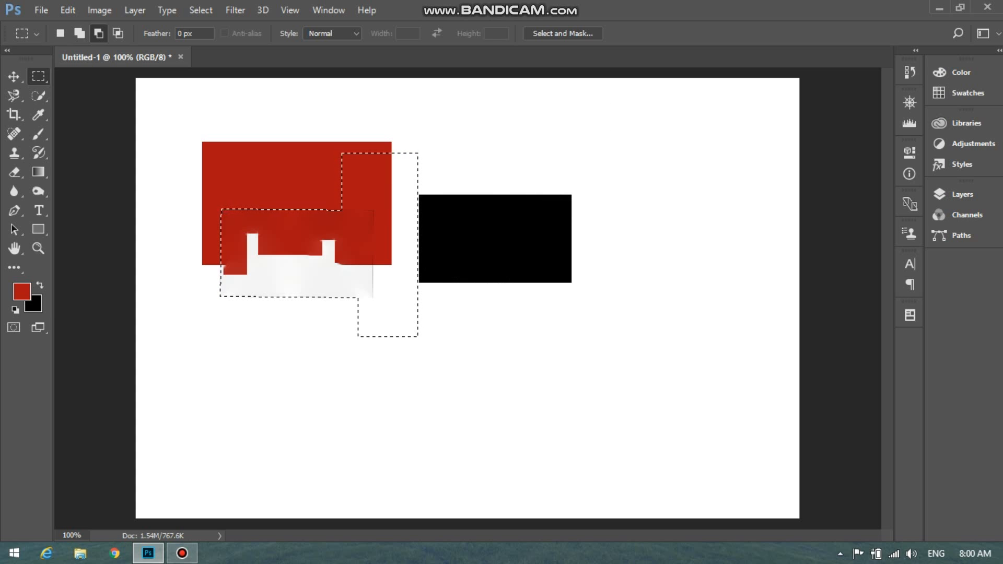
key(alt+BackSpace)
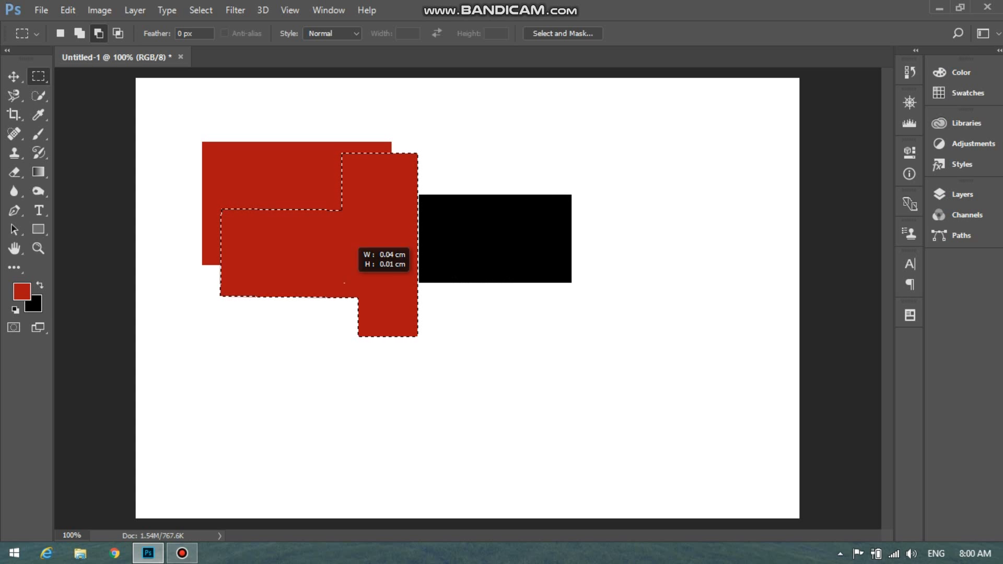
Subtract the lower block from the selection, and use Intersect with Selection to keep only the part within a tall rectangle over the red shape.
drag(345, 282, 425, 362)
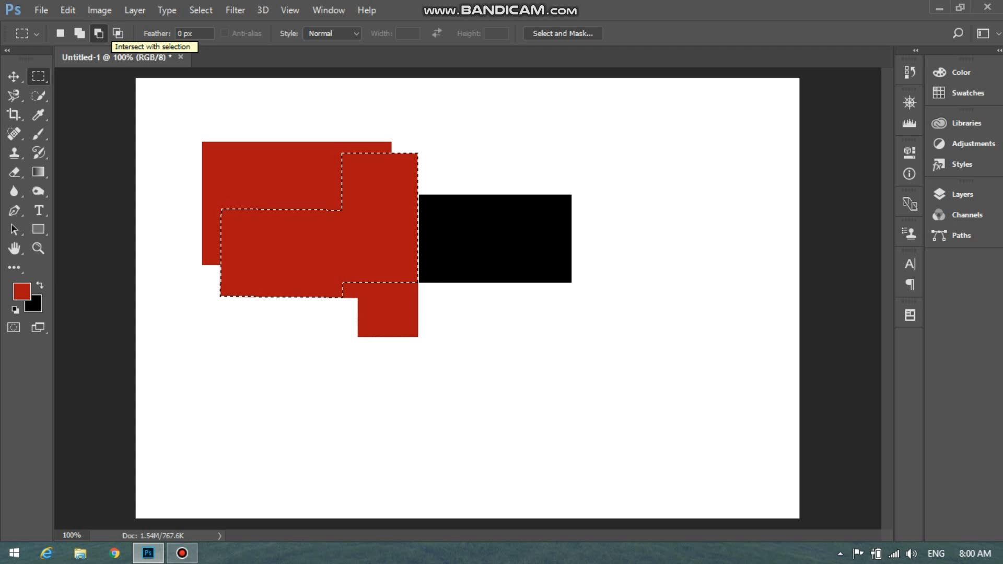
click(118, 32)
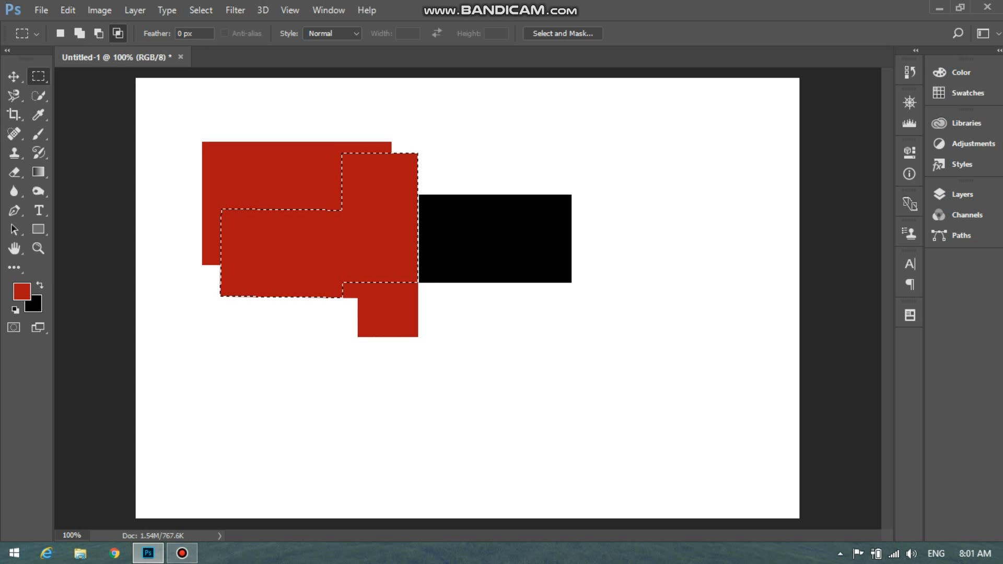
drag(255, 131, 385, 320)
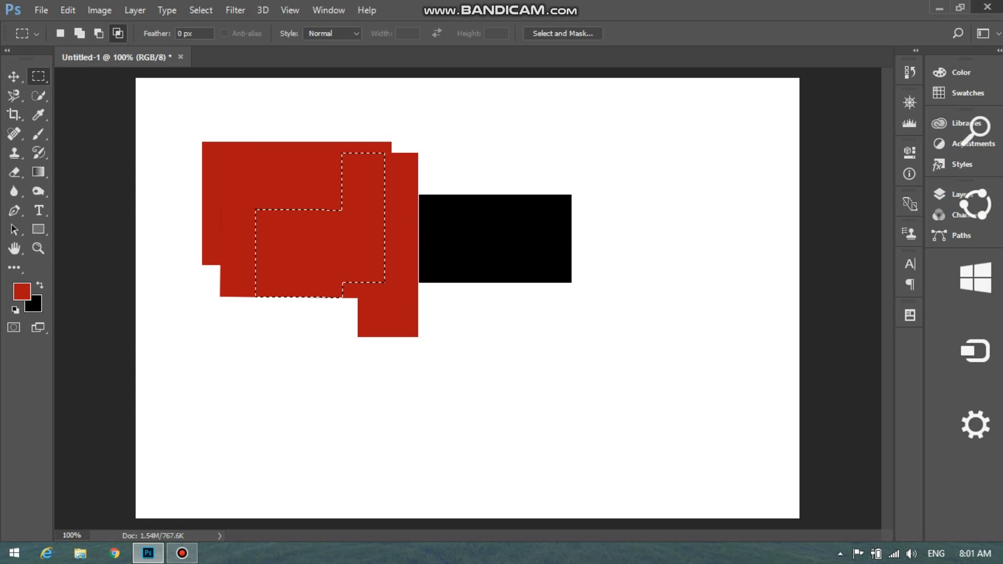
Close Photoshop without saving the document and bring up the Bandicam recorder window.
click(988, 7)
click(484, 221)
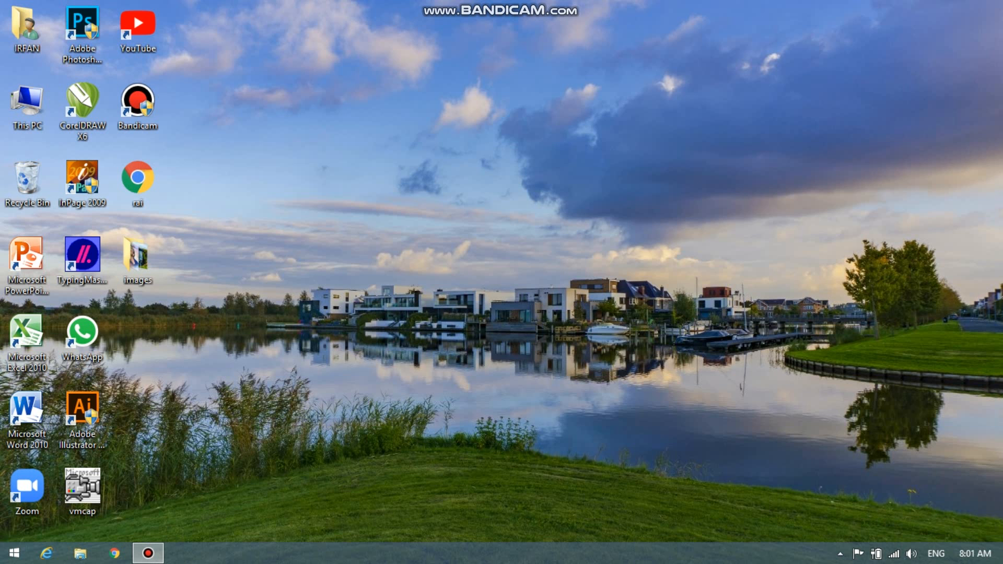
click(148, 553)
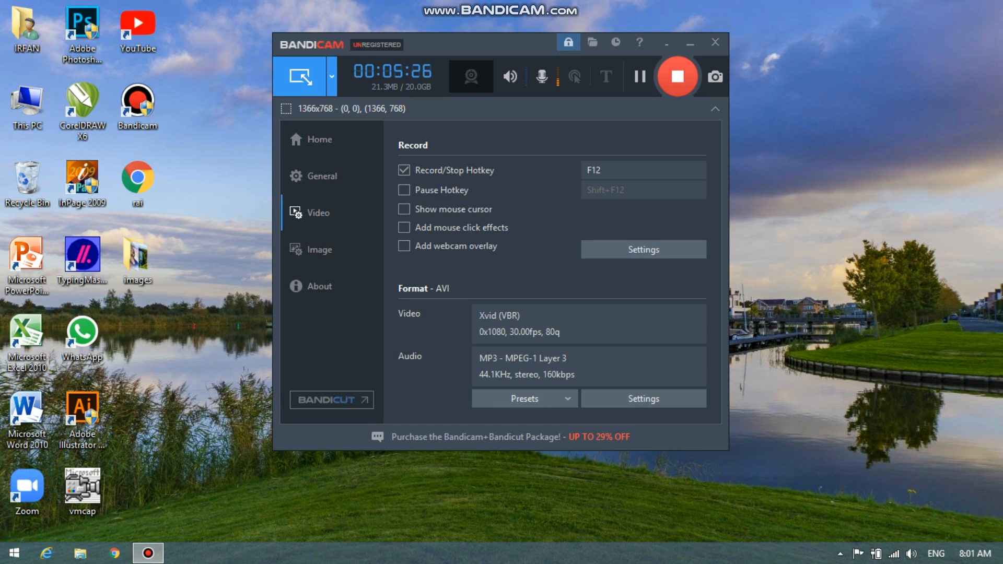